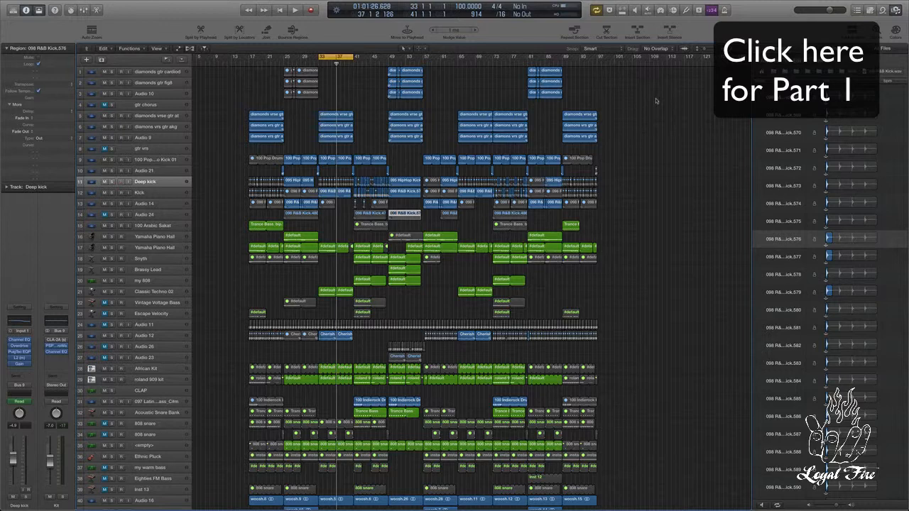
- Route the Kick track's output to Bus 9 (Drums)
{"action": "left_click", "coordinate": [220, 200]}
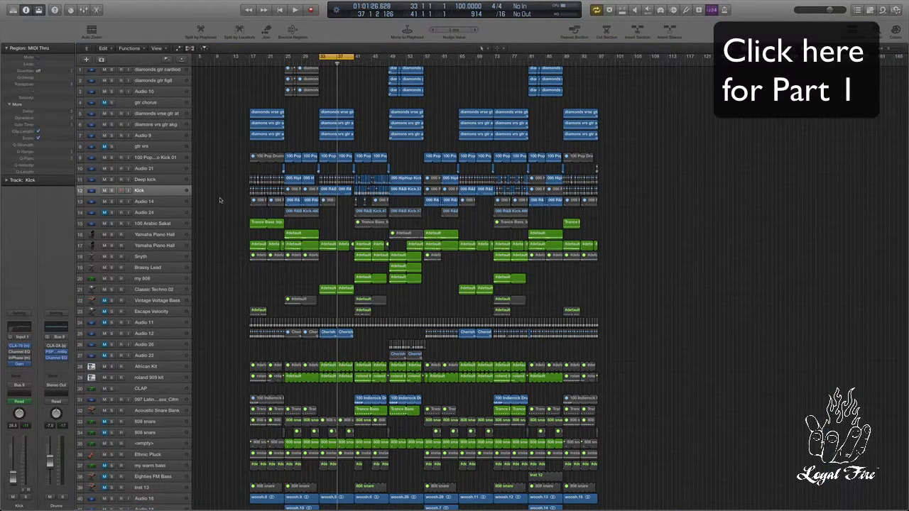
{"action": "left_click", "coordinate": [184, 191]}
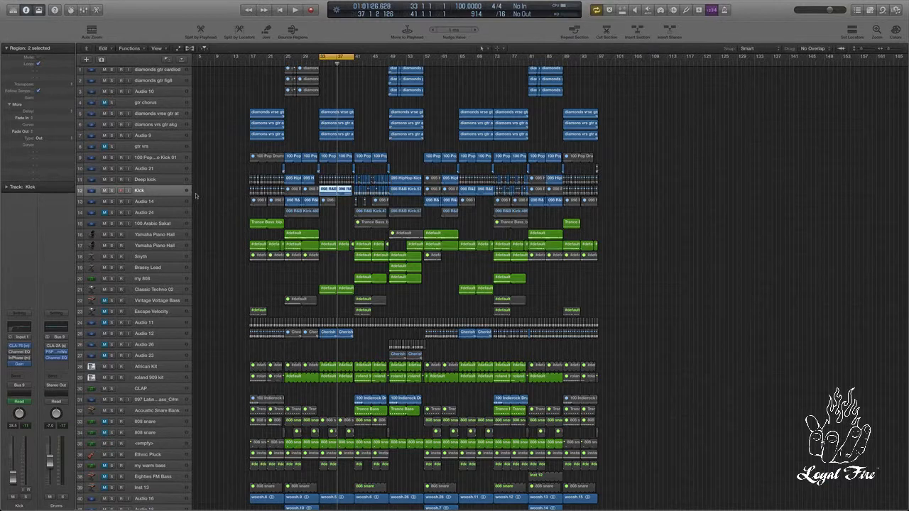
{"action": "left_click", "coordinate": [23, 386]}
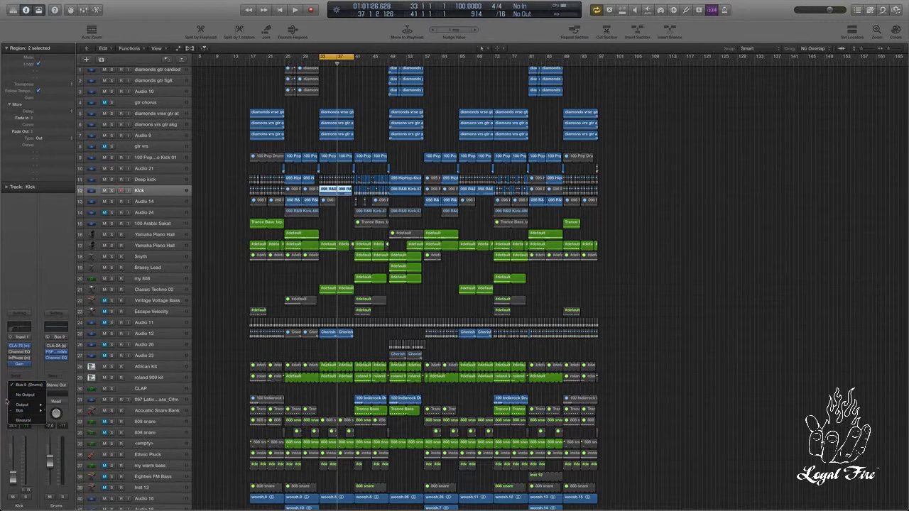
{"action": "left_click", "coordinate": [20, 386]}
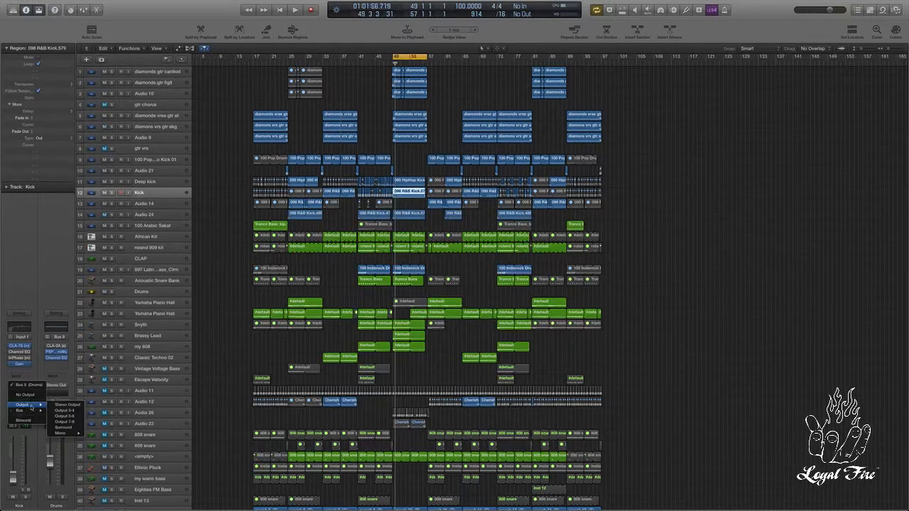
{"action": "mouse_move", "coordinate": [23, 412]}
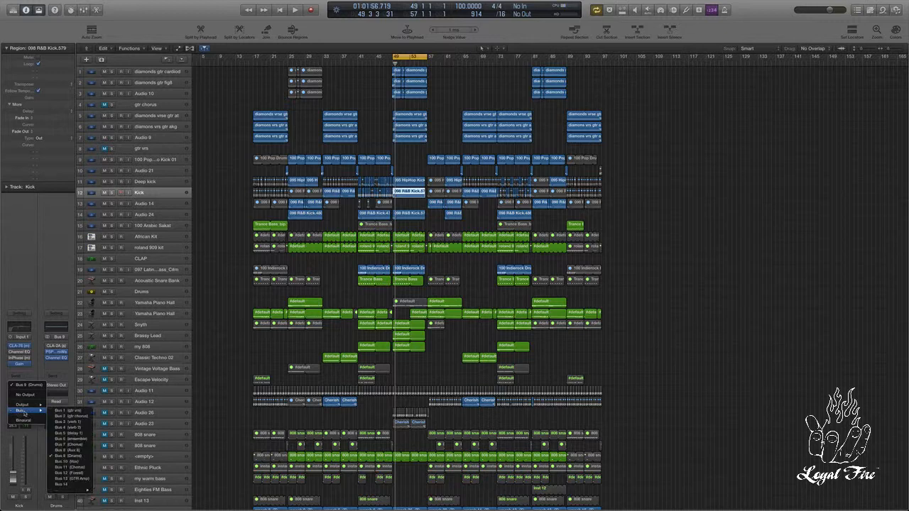
{"action": "left_click", "coordinate": [72, 456]}
- Compare the channel strips of the Drums, Deep kick and Kick tracks to check their shared drum bus routing
{"action": "left_click", "coordinate": [178, 292]}
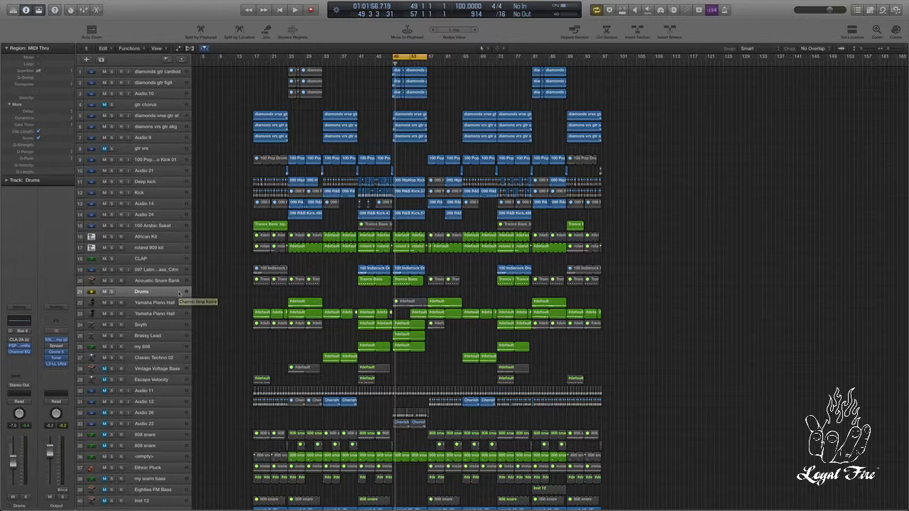
{"action": "left_click", "coordinate": [168, 182]}
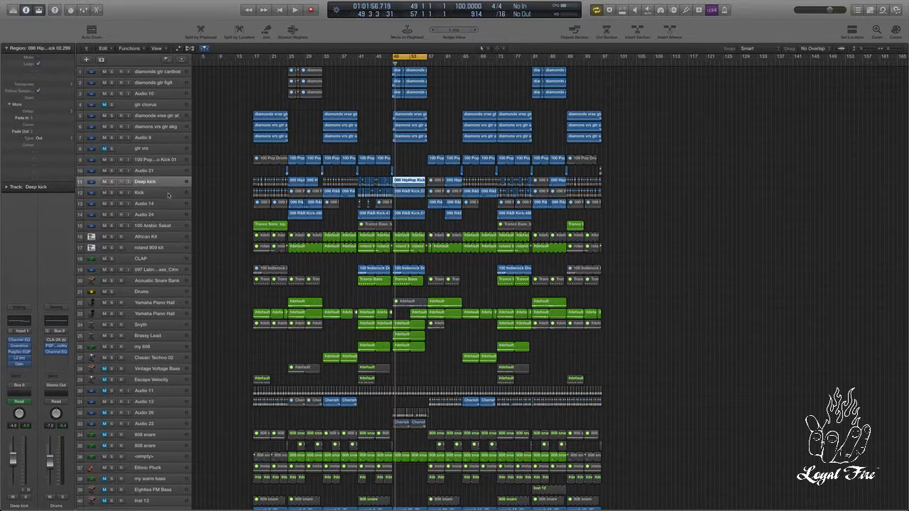
{"action": "left_click", "coordinate": [168, 194]}
{"action": "left_click", "coordinate": [171, 184]}
{"action": "left_click", "coordinate": [167, 292]}
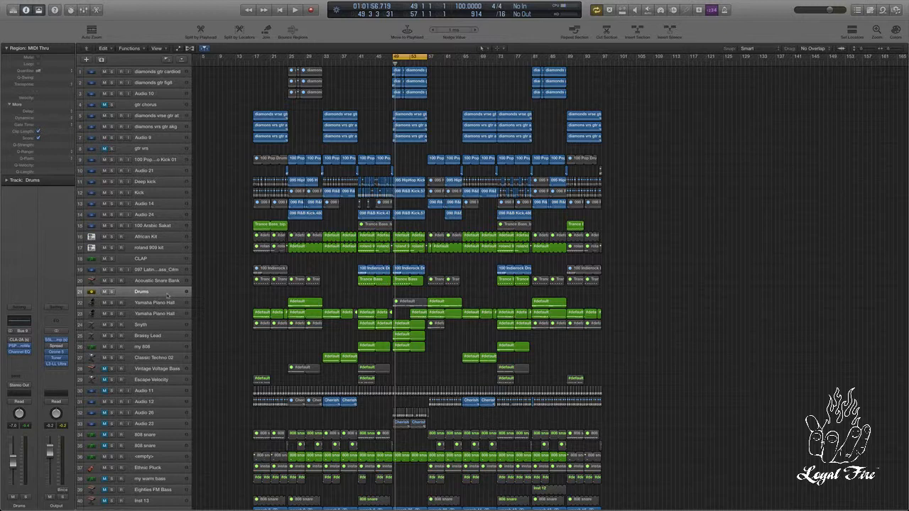
- Audition the Drums bus track in solo from bar 49 and inspect its PSP MicroWarmer plug-in
{"action": "left_click", "coordinate": [112, 292]}
{"action": "key", "text": "space"}
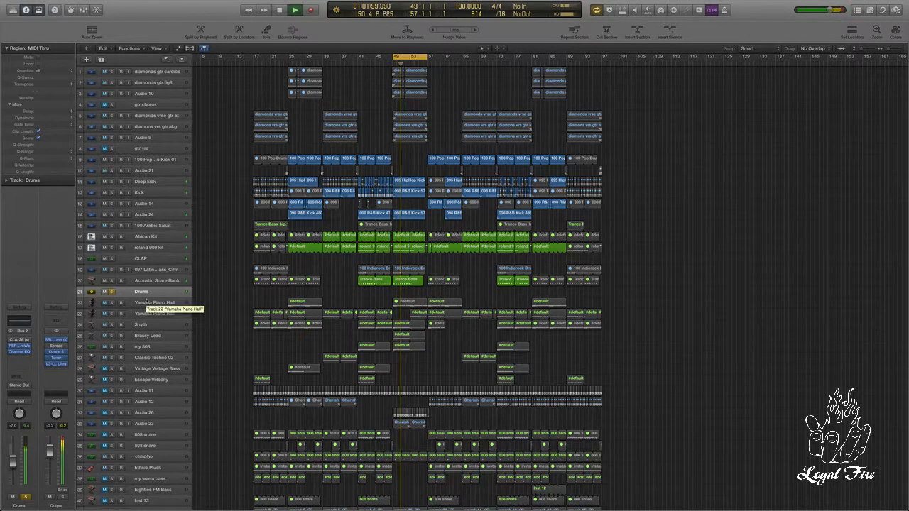
{"action": "key", "text": "space"}
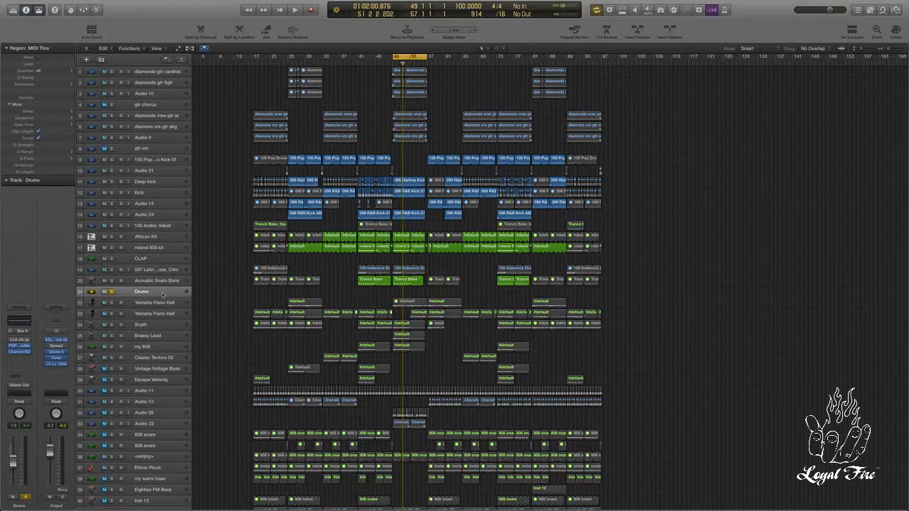
{"action": "left_click", "coordinate": [21, 346]}
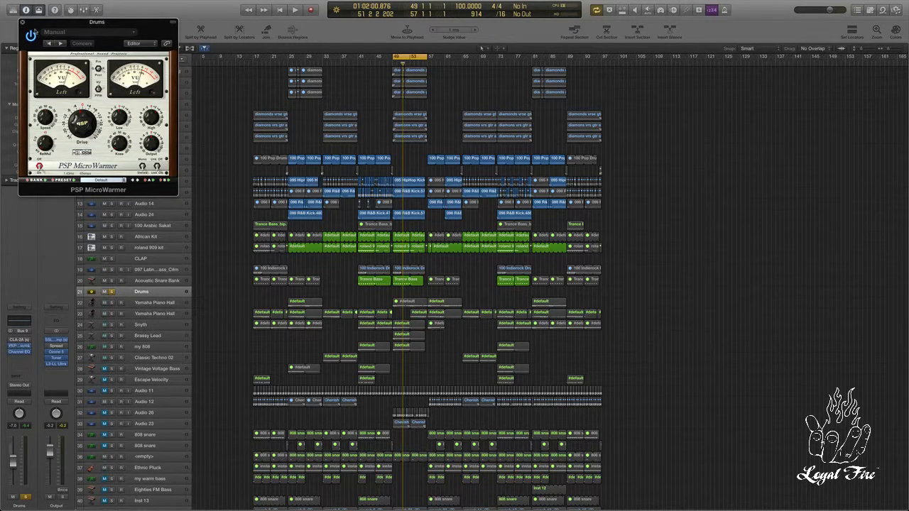
{"action": "left_click", "coordinate": [23, 23]}
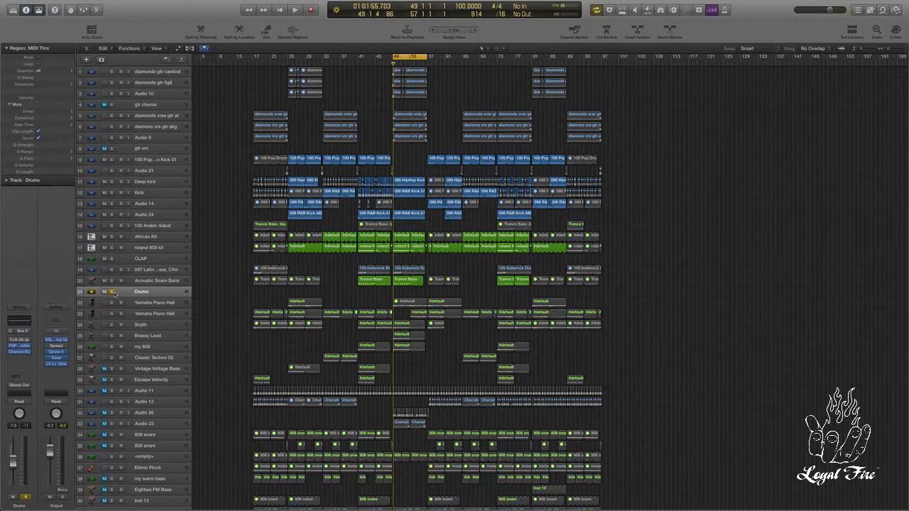
{"action": "left_click", "coordinate": [111, 292]}
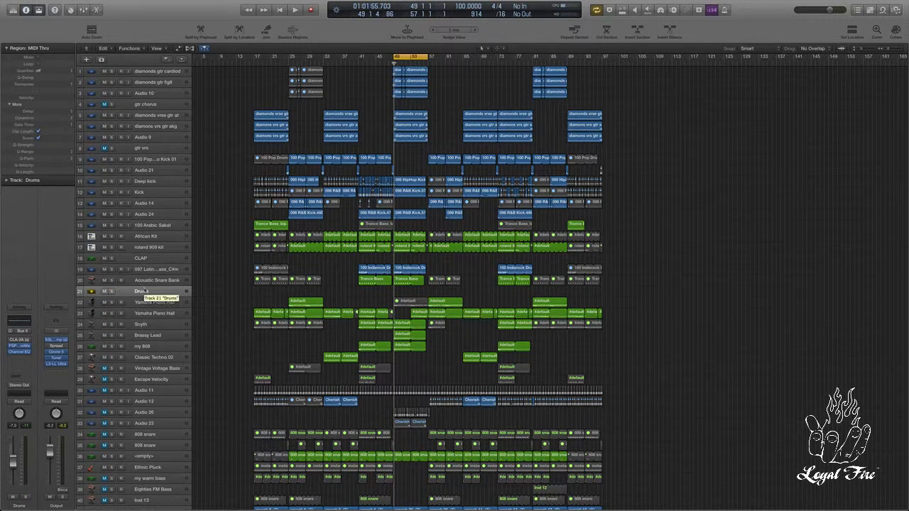
- Show track automation and enable the high-cut band in the Drums track's Channel EQ
{"action": "key", "text": "a"}
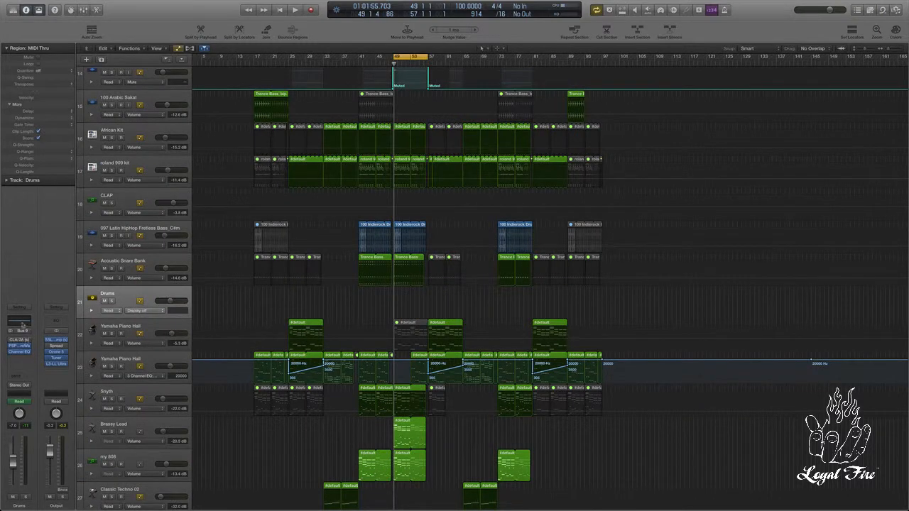
{"action": "left_click", "coordinate": [23, 324]}
{"action": "left_click", "coordinate": [338, 58]}
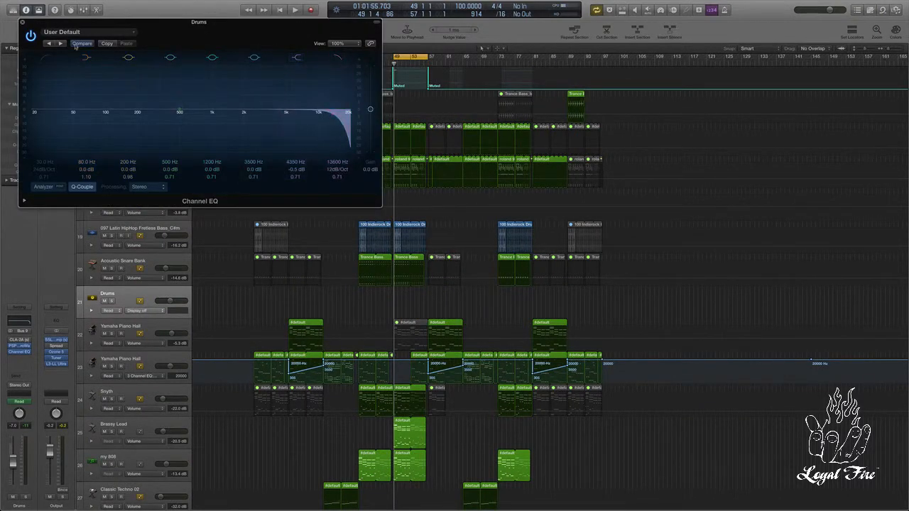
{"action": "left_click", "coordinate": [24, 23]}
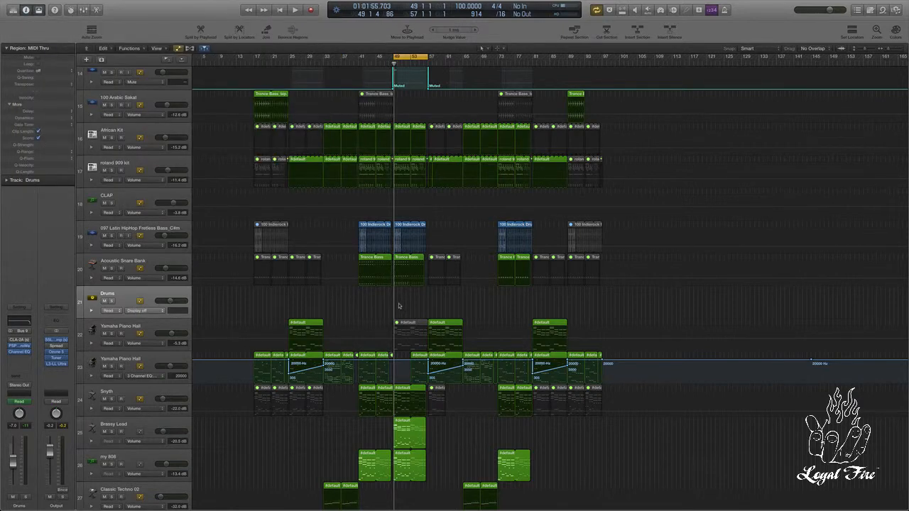
- Automate the Drums track's Channel EQ high-cut frequency to slope down to 20 Hz across bars 49 to 57
{"action": "left_click_drag", "start_coordinate": [394, 305], "coordinate": [421, 306]}
{"action": "left_click", "coordinate": [158, 311]}
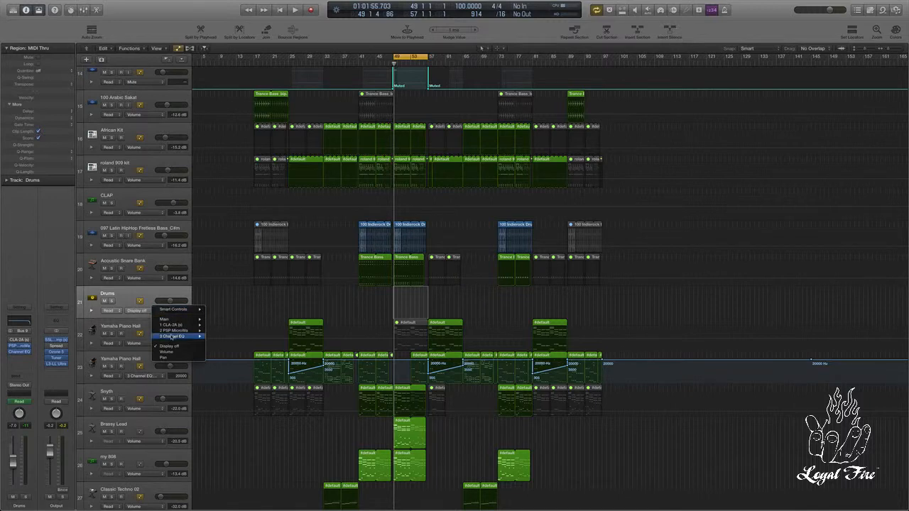
{"action": "mouse_move", "coordinate": [174, 336]}
{"action": "left_click", "coordinate": [232, 323]}
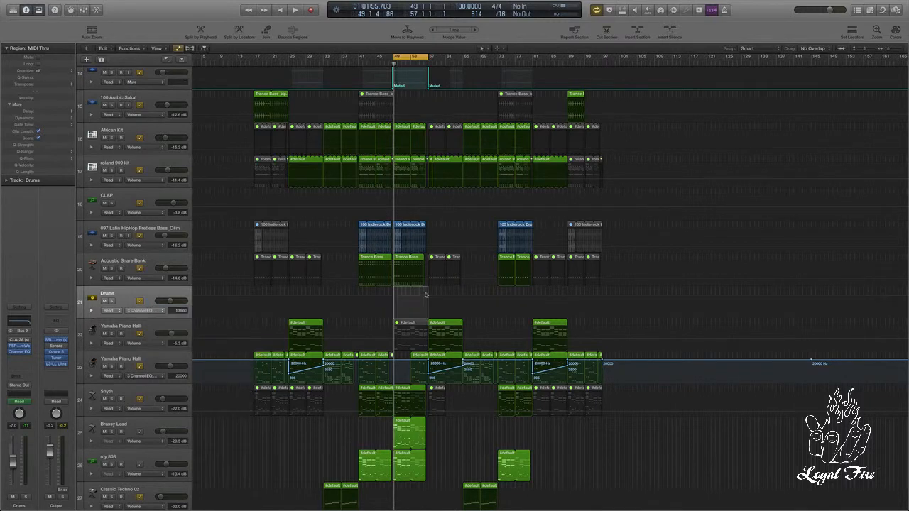
{"action": "left_click_drag", "start_coordinate": [395, 304], "coordinate": [413, 310]}
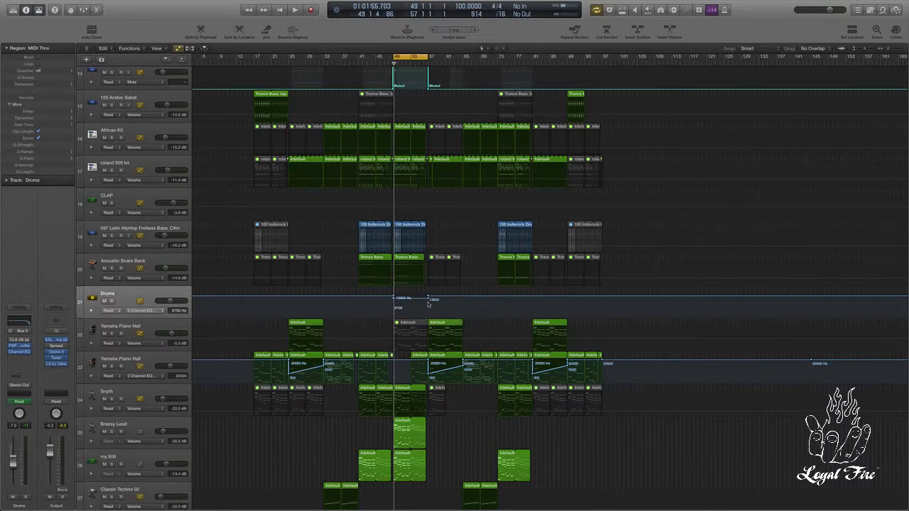
{"action": "left_click_drag", "start_coordinate": [428, 299], "coordinate": [429, 334]}
- Play the looped section and solo the Drums track to hear the high-cut sweep
{"action": "key", "text": "space"}
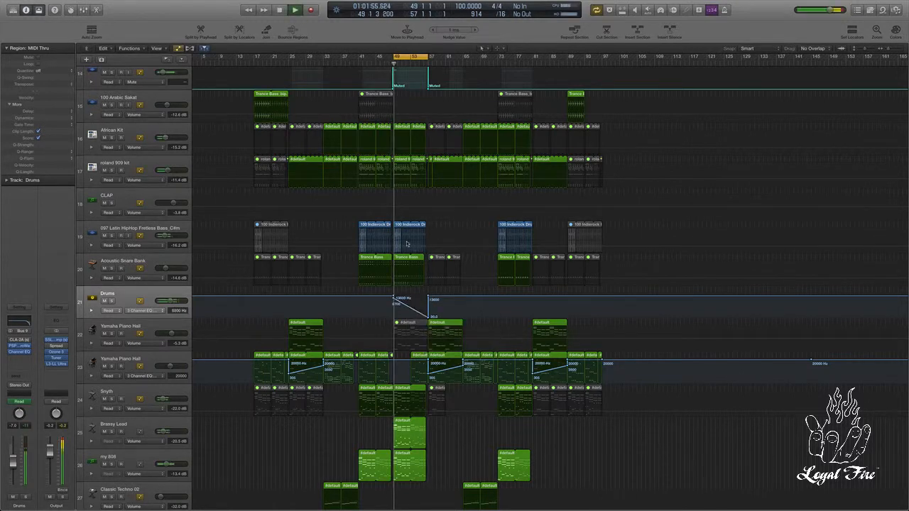
{"action": "left_click", "coordinate": [111, 300]}
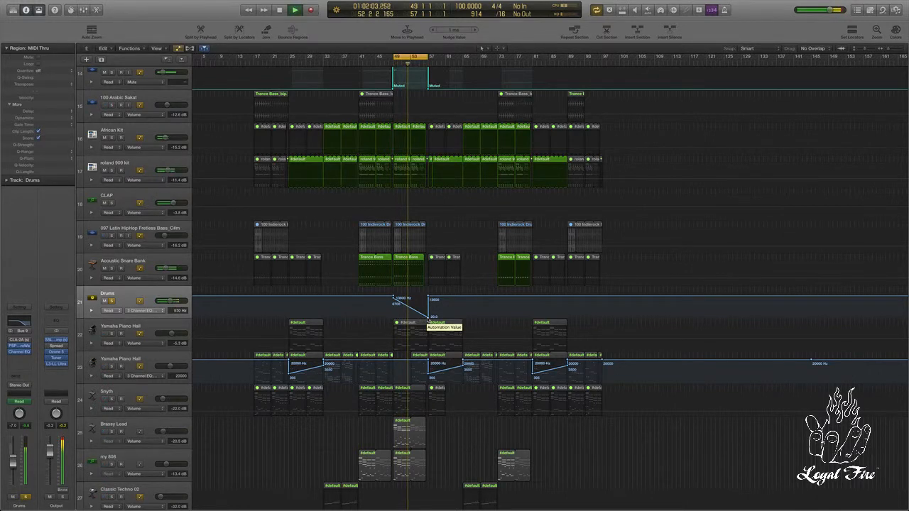
{"action": "key", "text": "space"}
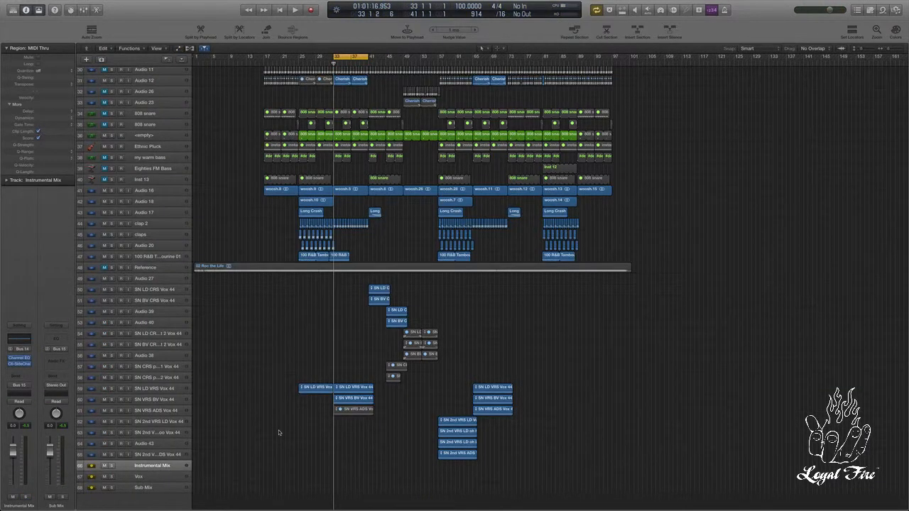
- Shift the 2500 Hz band of the Instrumental Mix track's Channel EQ to about 2700 Hz and -0.5 dB
{"action": "left_click", "coordinate": [171, 478]}
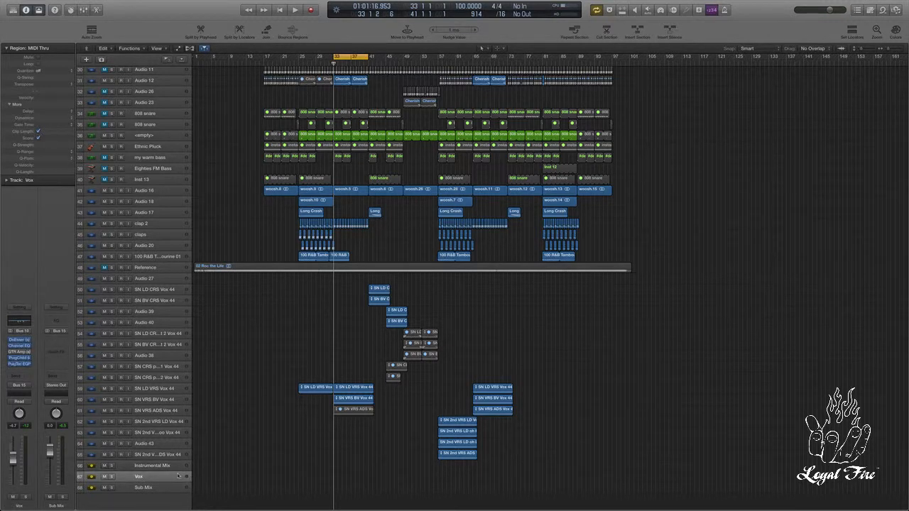
{"action": "left_click", "coordinate": [175, 468]}
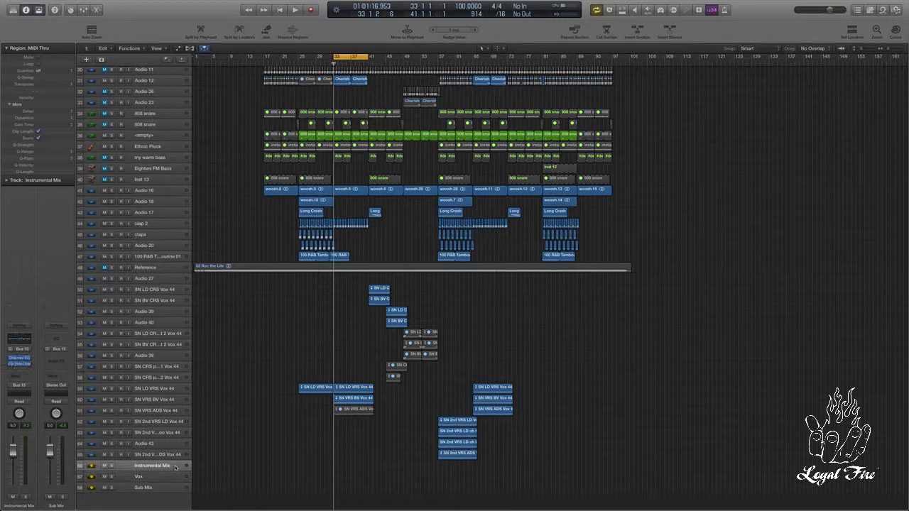
{"action": "left_click", "coordinate": [29, 339]}
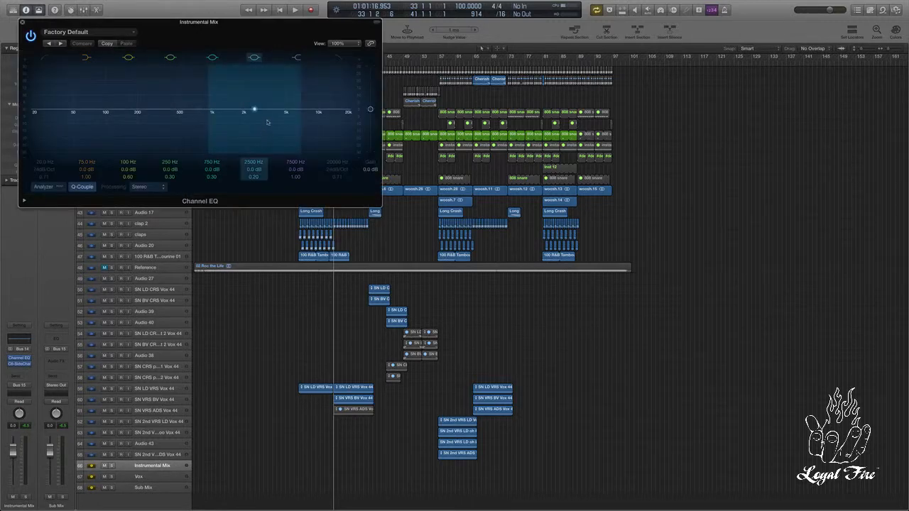
{"action": "left_click_drag", "start_coordinate": [267, 122], "coordinate": [272, 121]}
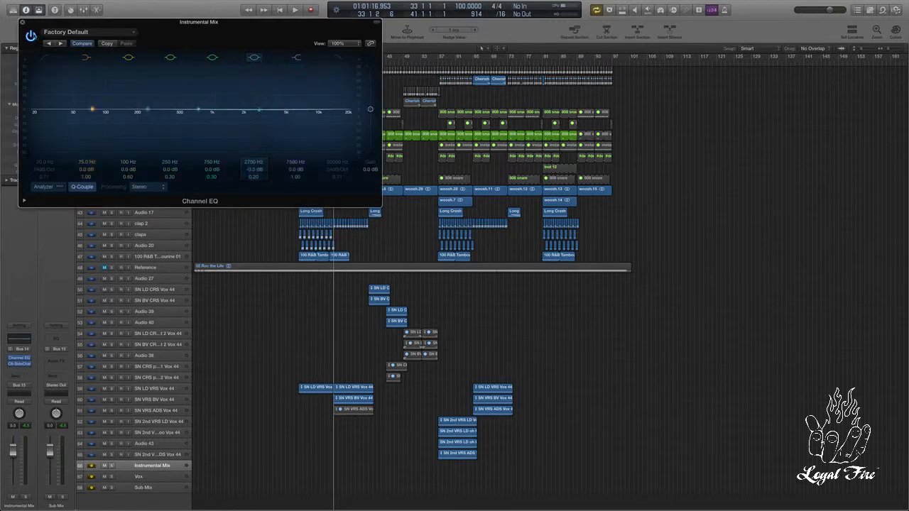
{"action": "left_click", "coordinate": [23, 23]}
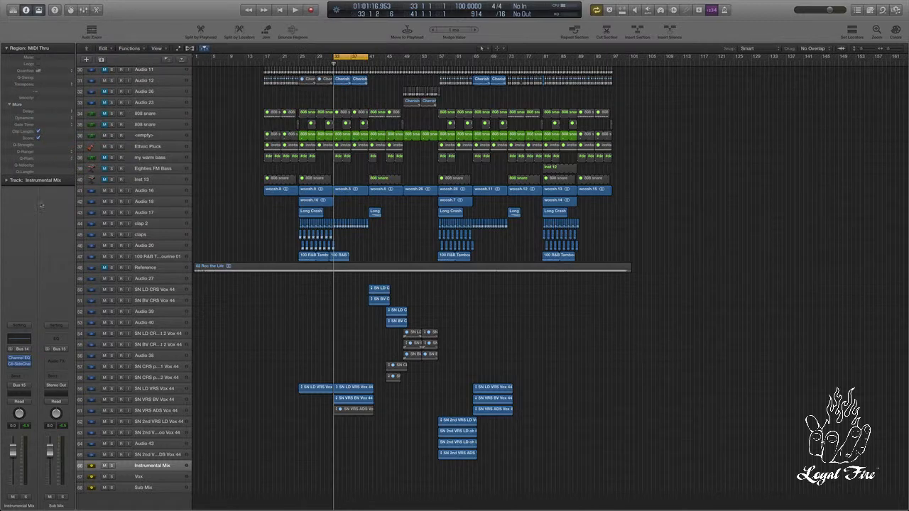
- Inspect the Instrumental Mix's C6-SideChain plug-in and the output routing of the Instrumental Mix, Vox and Sub Mix tracks
{"action": "left_click", "coordinate": [20, 363]}
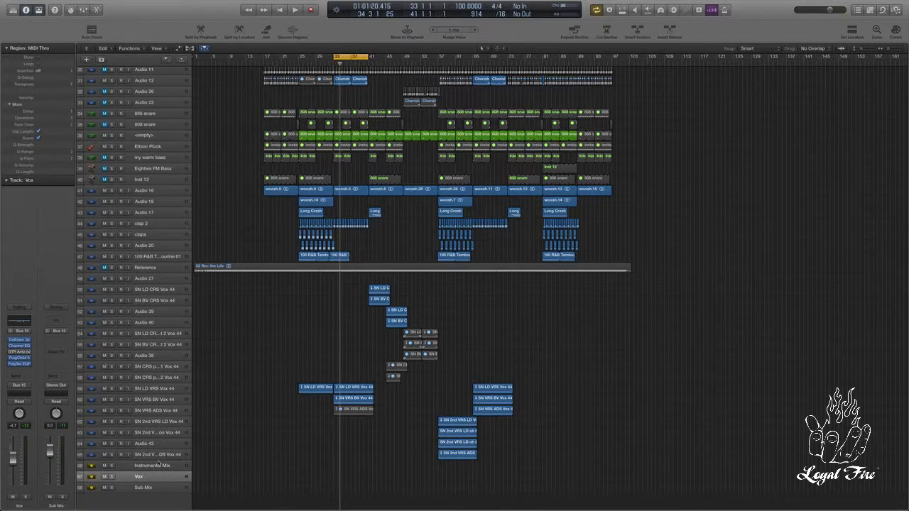
{"action": "left_click", "coordinate": [159, 467]}
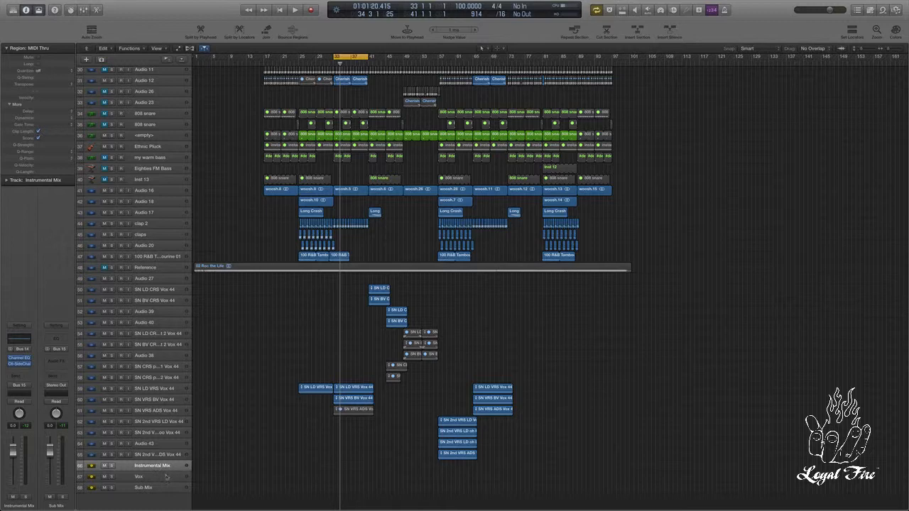
{"action": "left_click", "coordinate": [166, 477]}
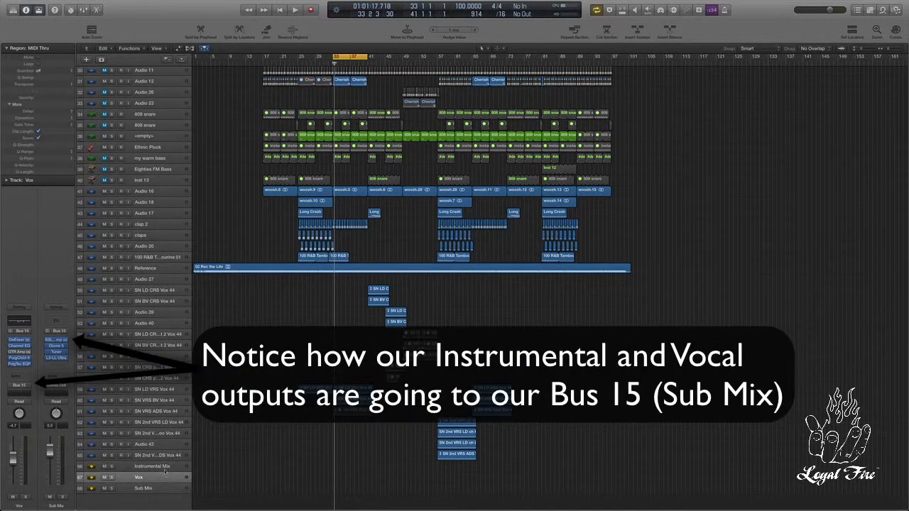
{"action": "left_click", "coordinate": [165, 469]}
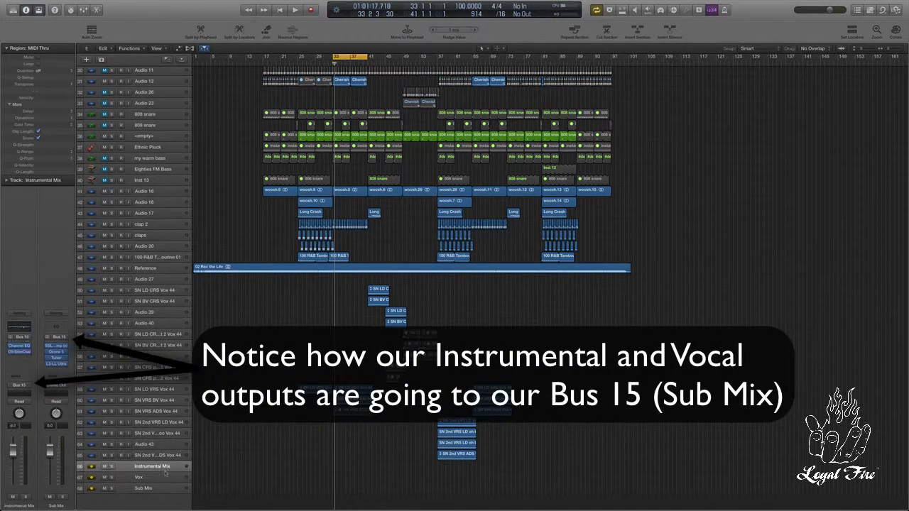
{"action": "left_click", "coordinate": [174, 489]}
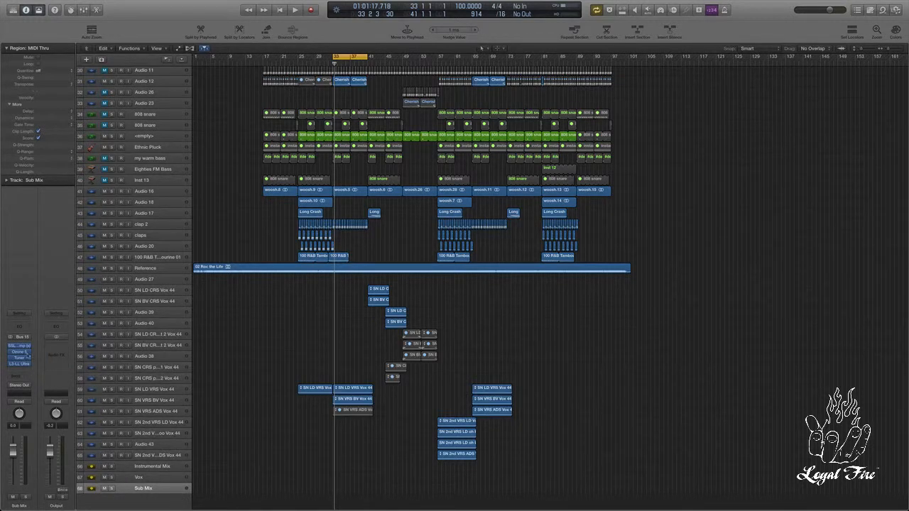
- Check the Reference track's output routing and play the reference song in solo
{"action": "left_click", "coordinate": [179, 273]}
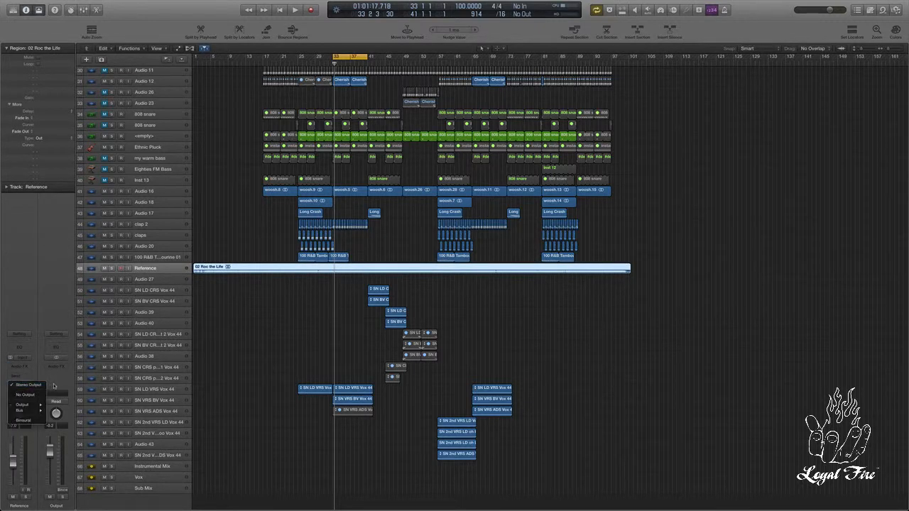
{"action": "left_click", "coordinate": [111, 268]}
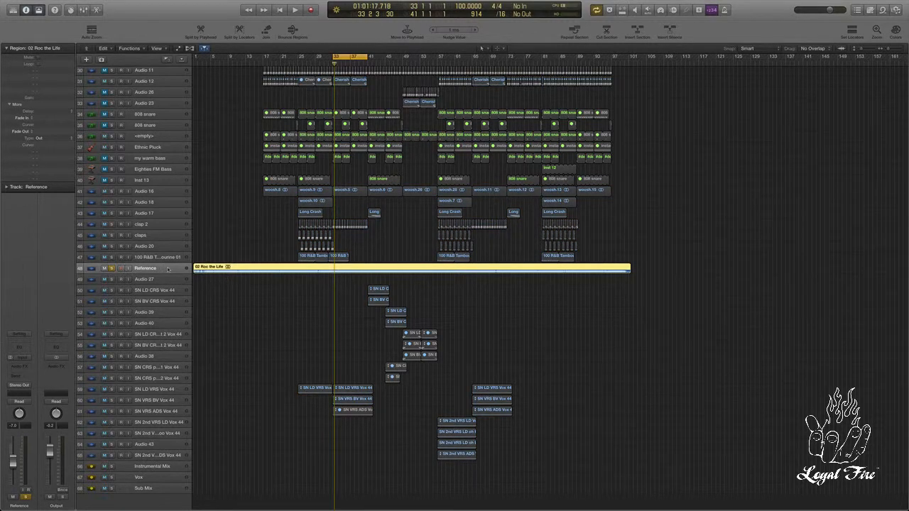
{"action": "key", "text": "space"}
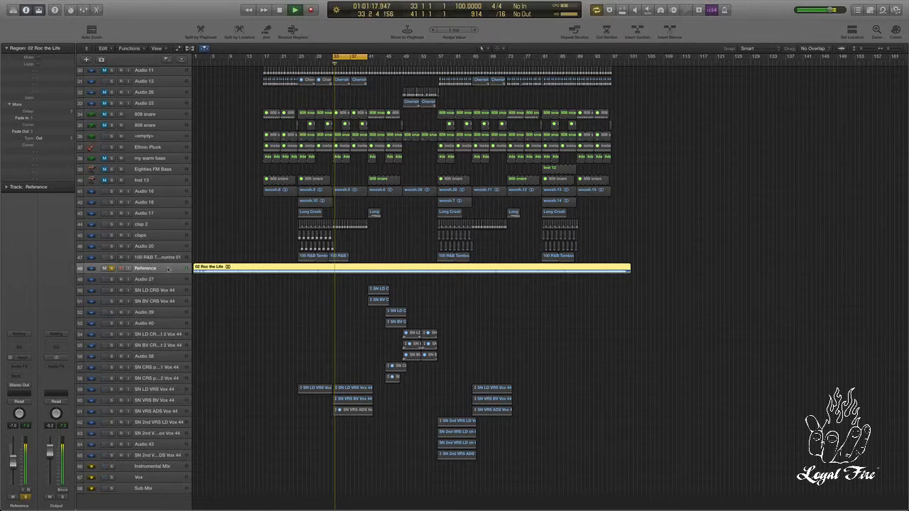
- Take the Reference track out of solo, mute it, and play the session mix for comparison
{"action": "left_click", "coordinate": [112, 268]}
{"action": "left_click", "coordinate": [103, 268]}
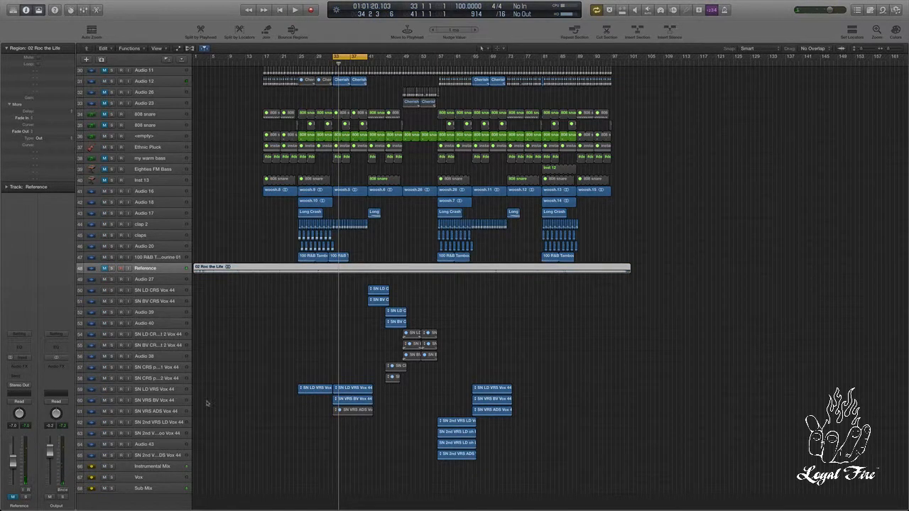
{"action": "key", "text": "space"}
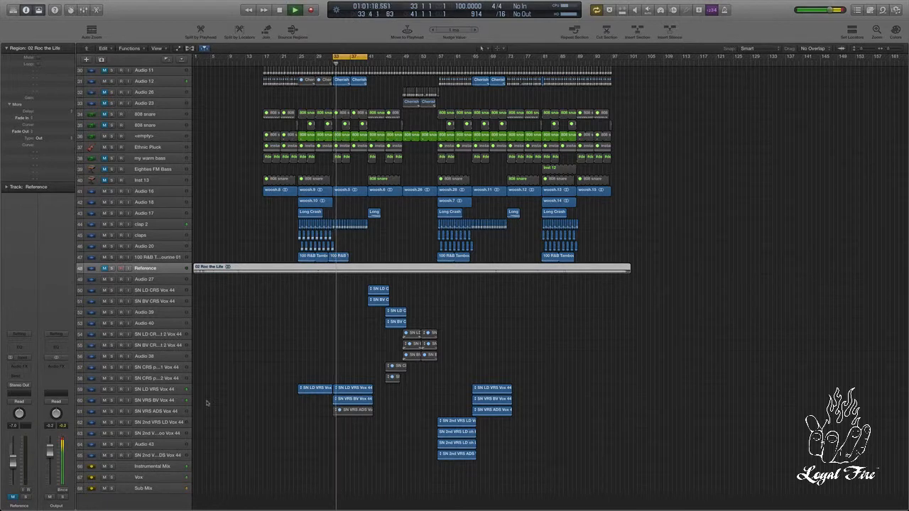
{"action": "key", "text": "space"}
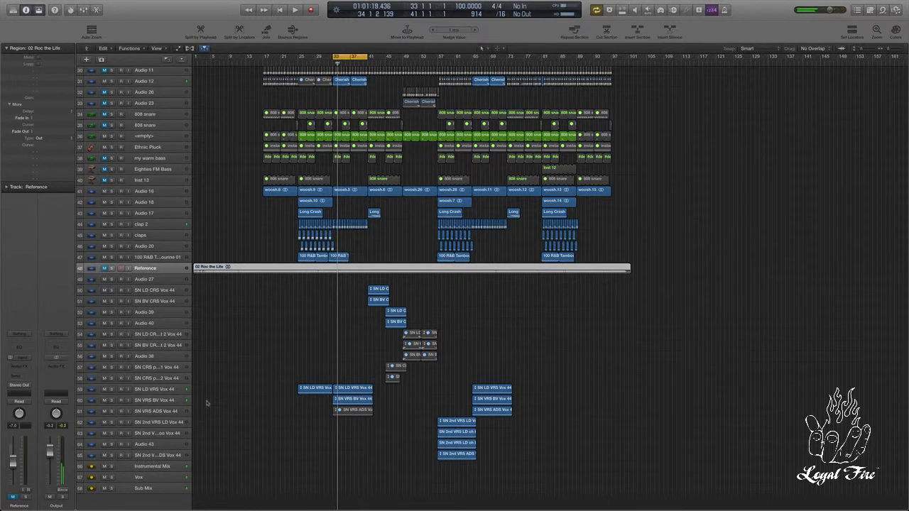